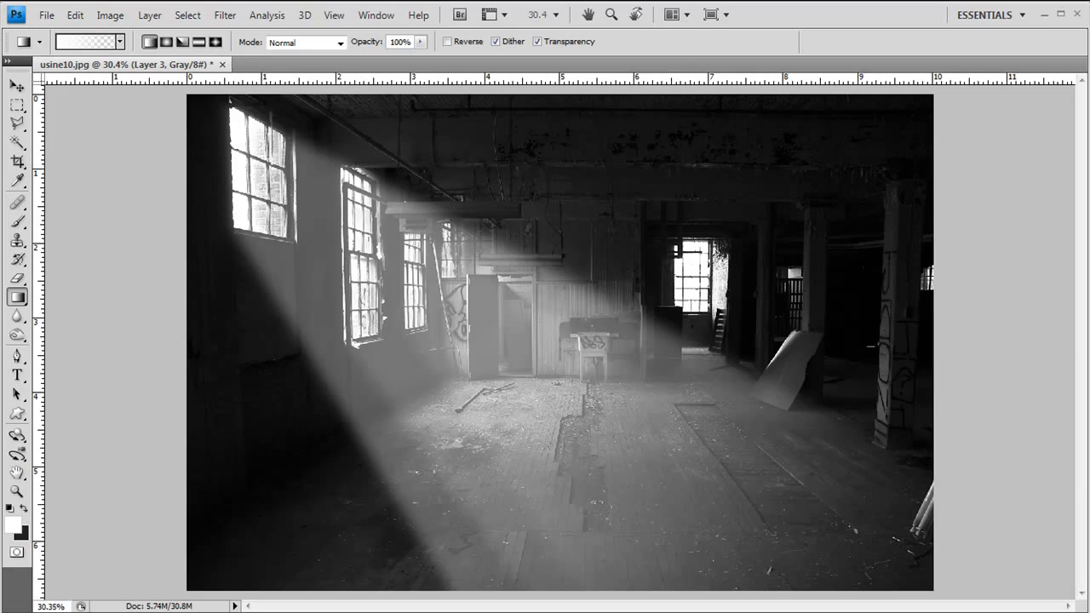
- Undo the light-beam layer and check the Layers list, which shows empty Layer 1 above Background
key(ctrl+z)
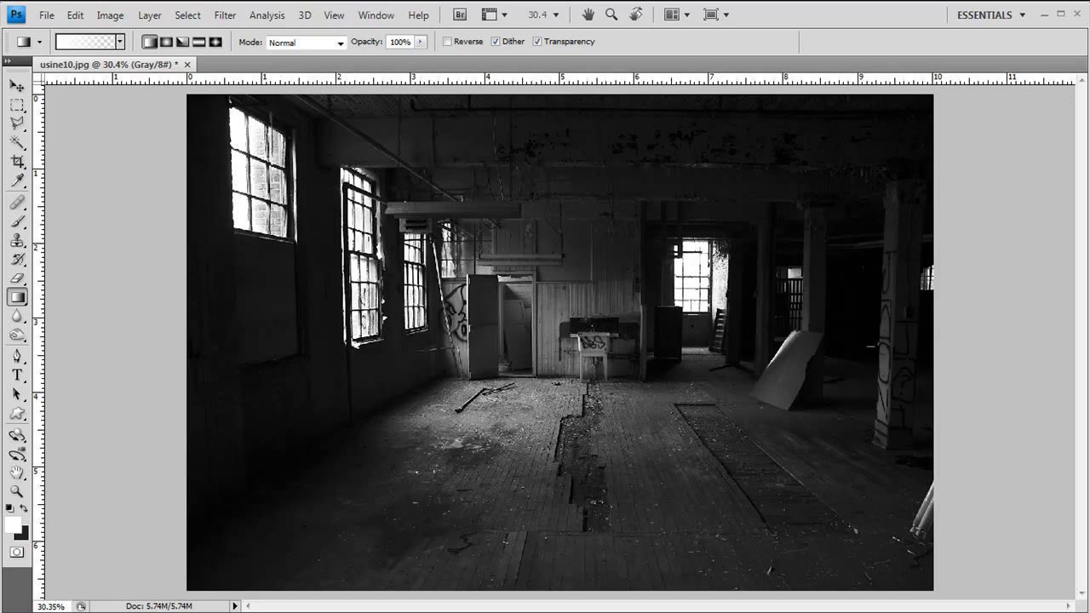
key(F7)
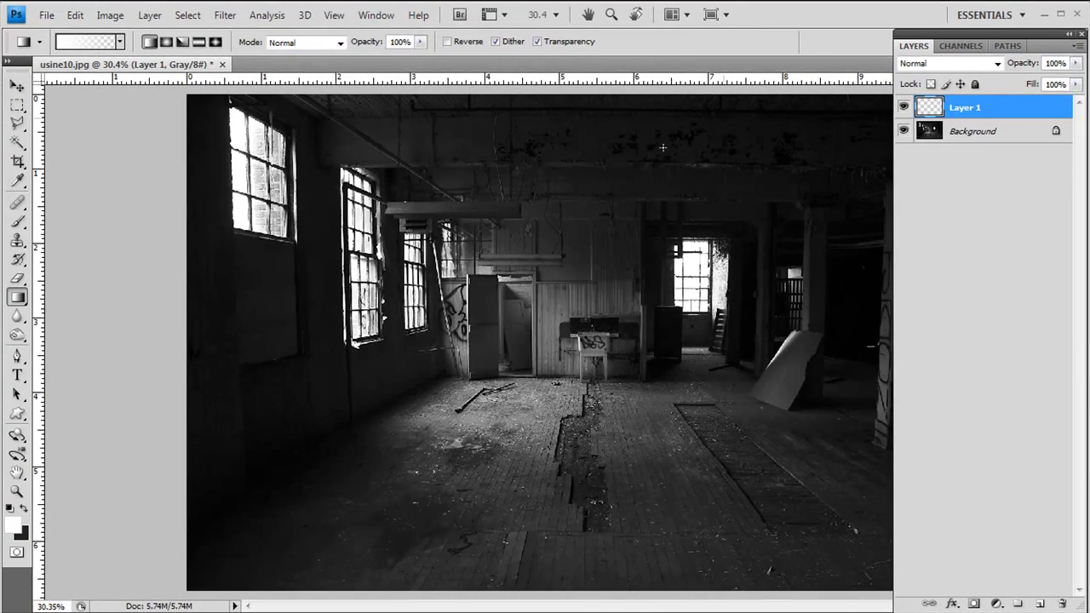
key(shift+Tab)
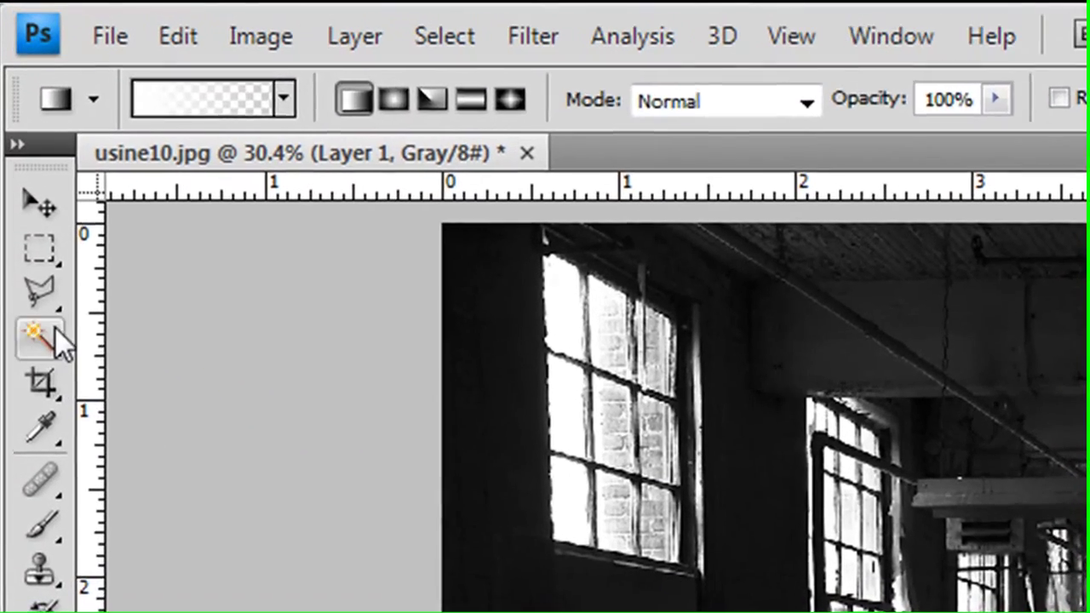
- Pick the Polygonal Lasso Tool and make a trial selection along the left window
click(17, 123)
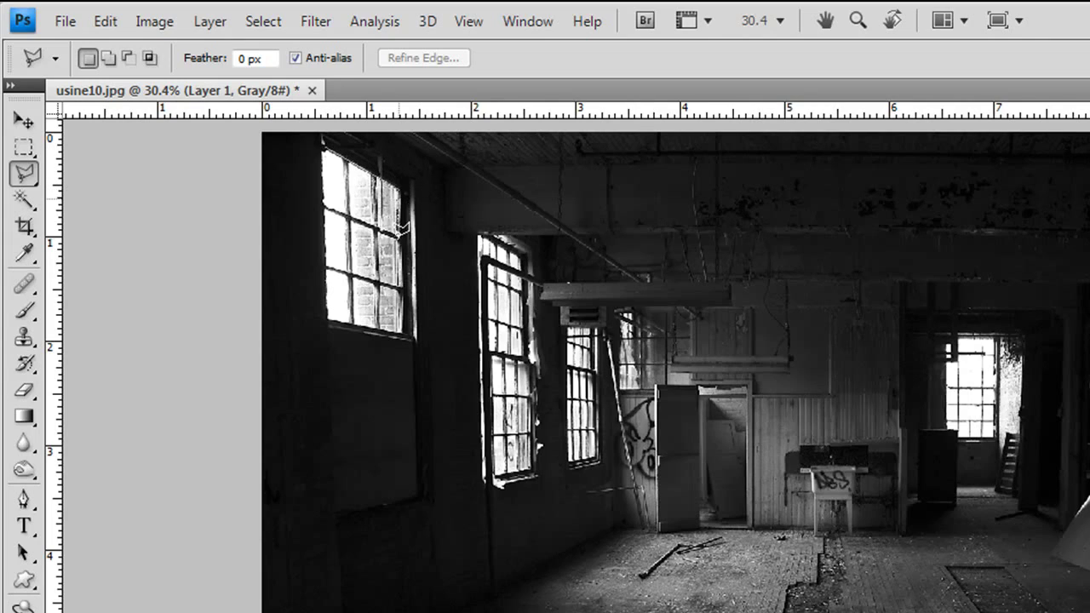
click(400, 192)
click(400, 332)
key(Return)
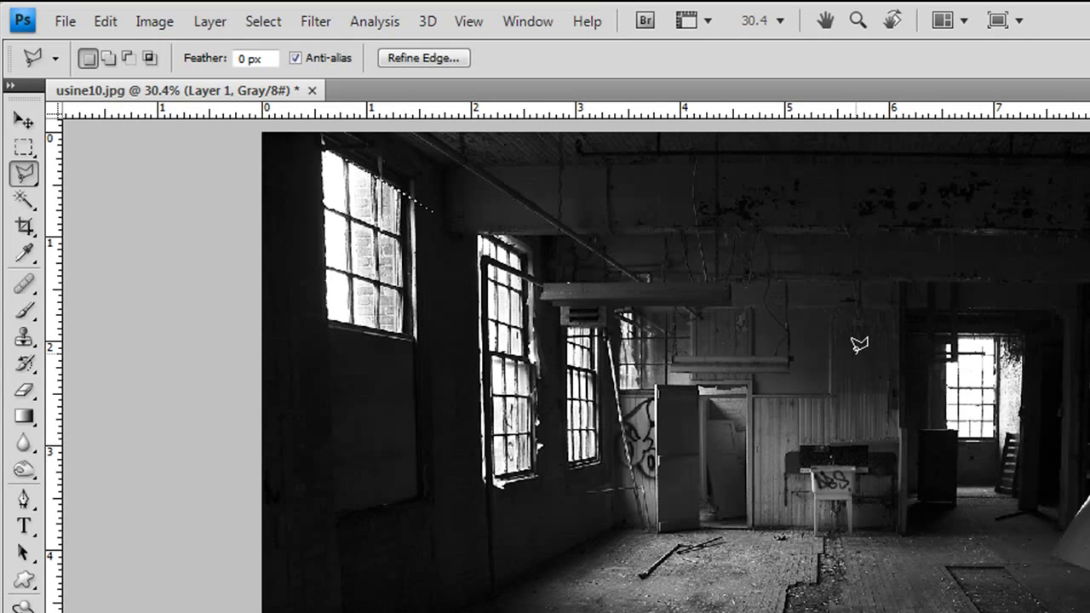
- Outline a wedge from the left window's top past the right edge to the bottom corners
click(396, 191)
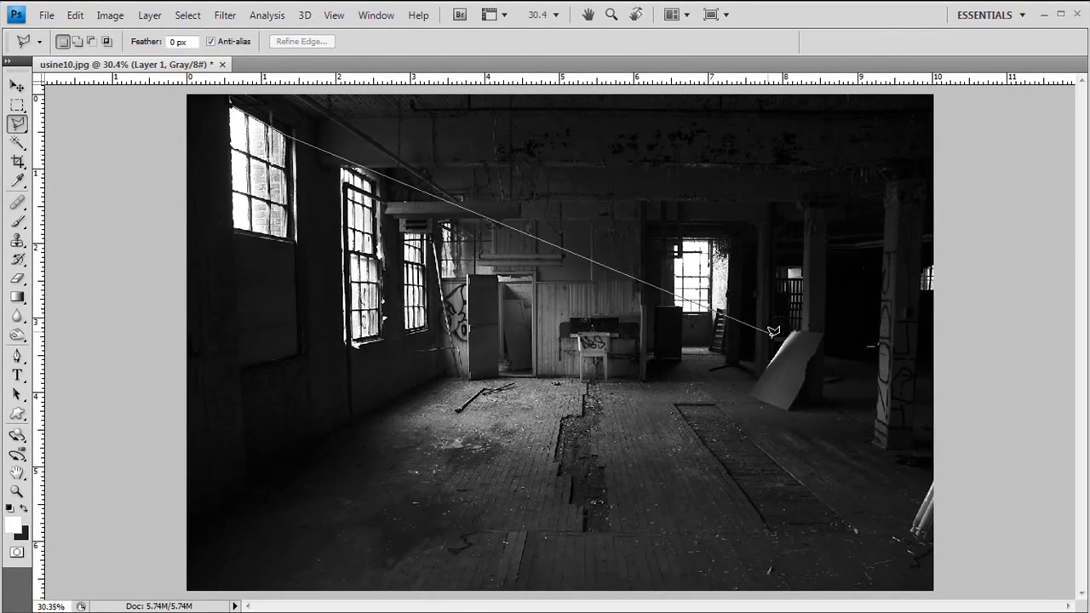
click(975, 436)
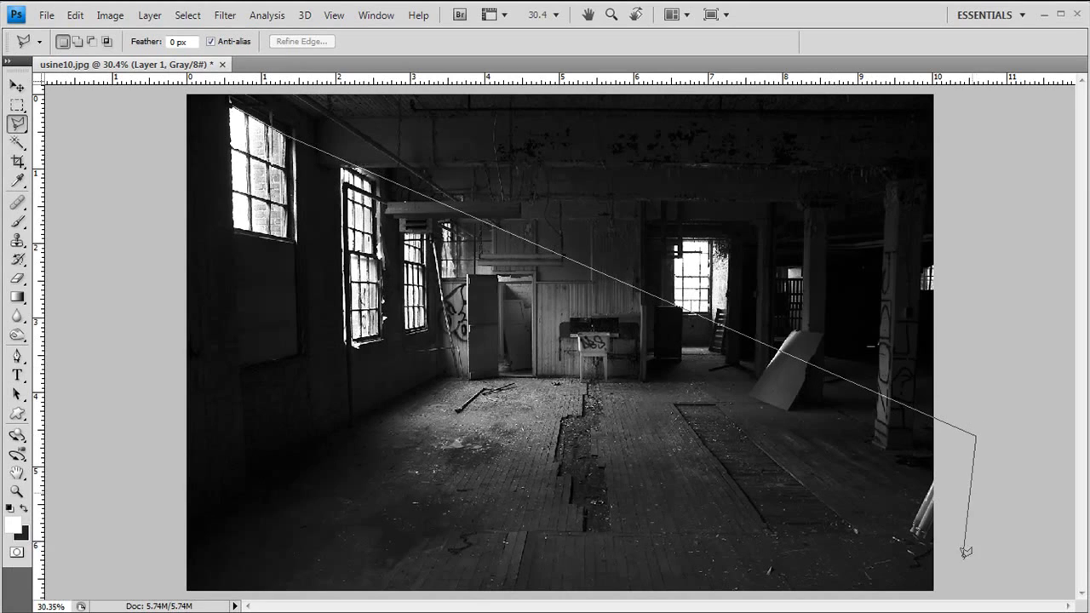
click(963, 591)
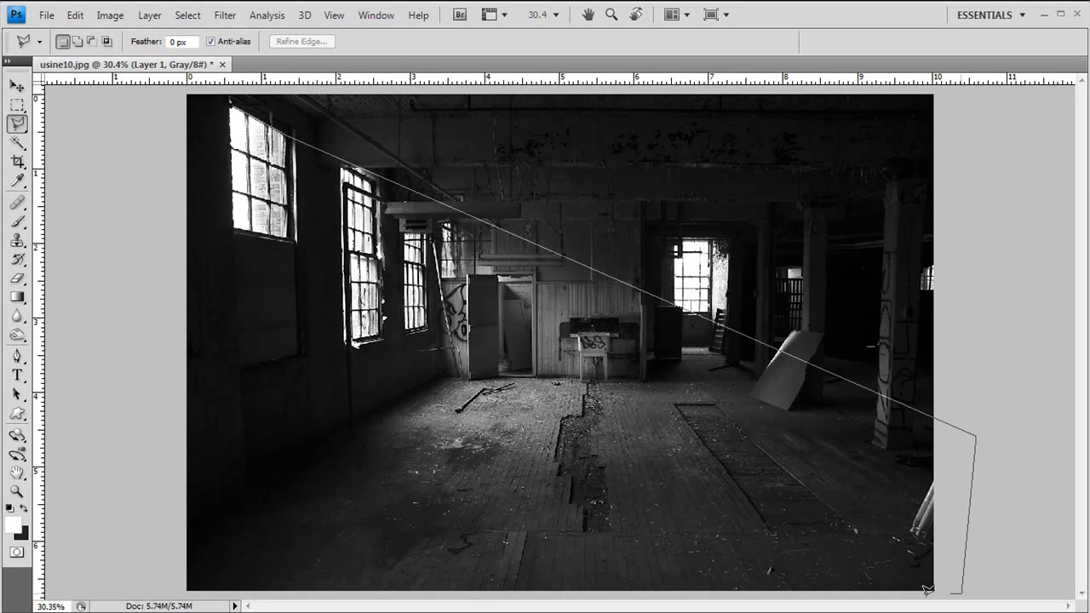
click(349, 593)
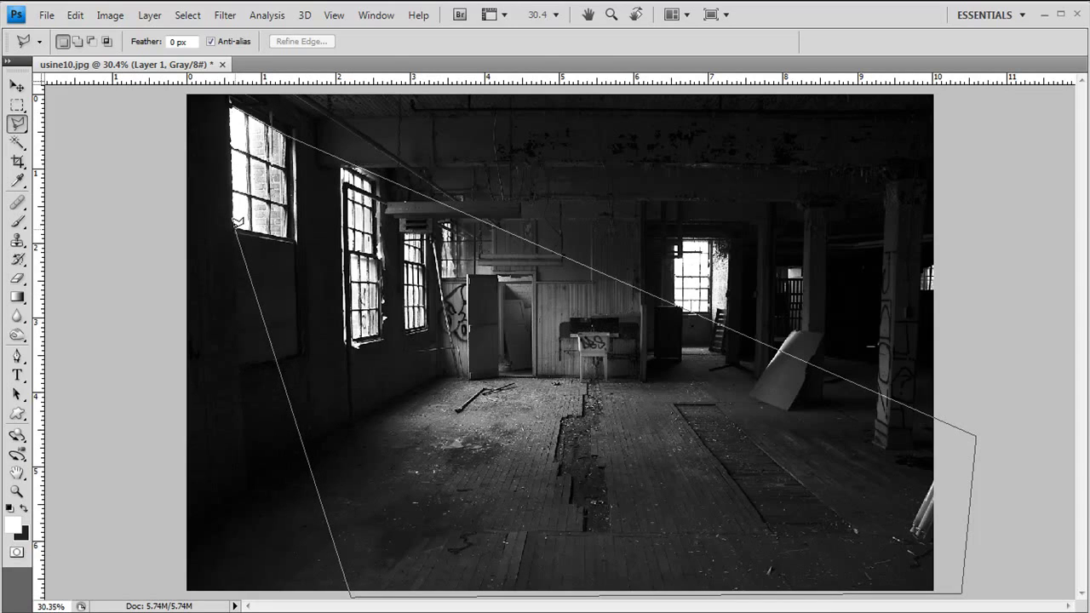
click(230, 104)
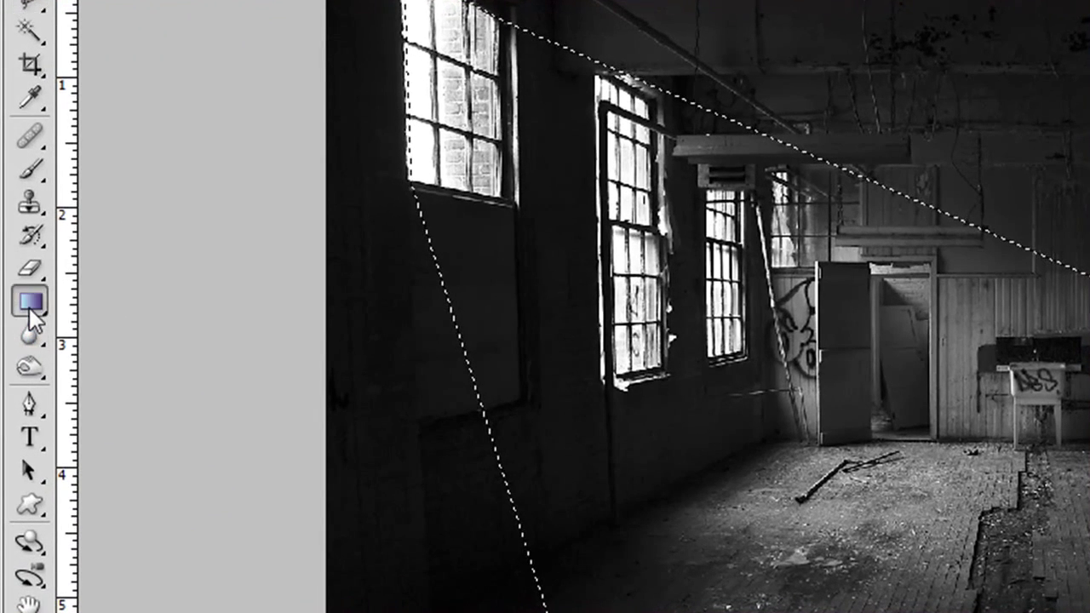
- Fill the wedge with white using the Paint Bucket, then deselect it
drag(29, 307, 119, 324)
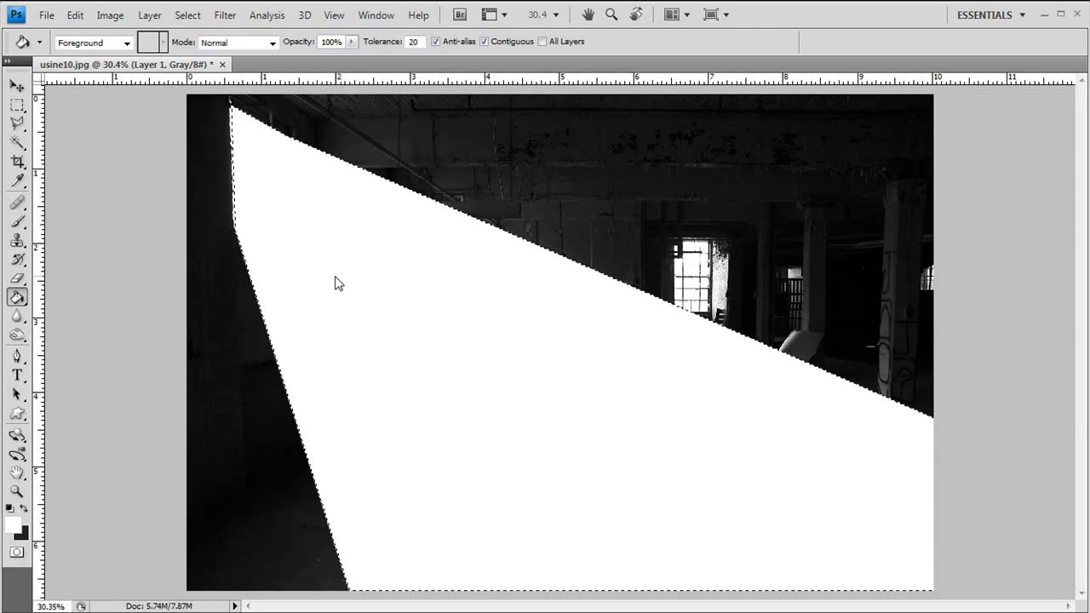
key(ctrl+d)
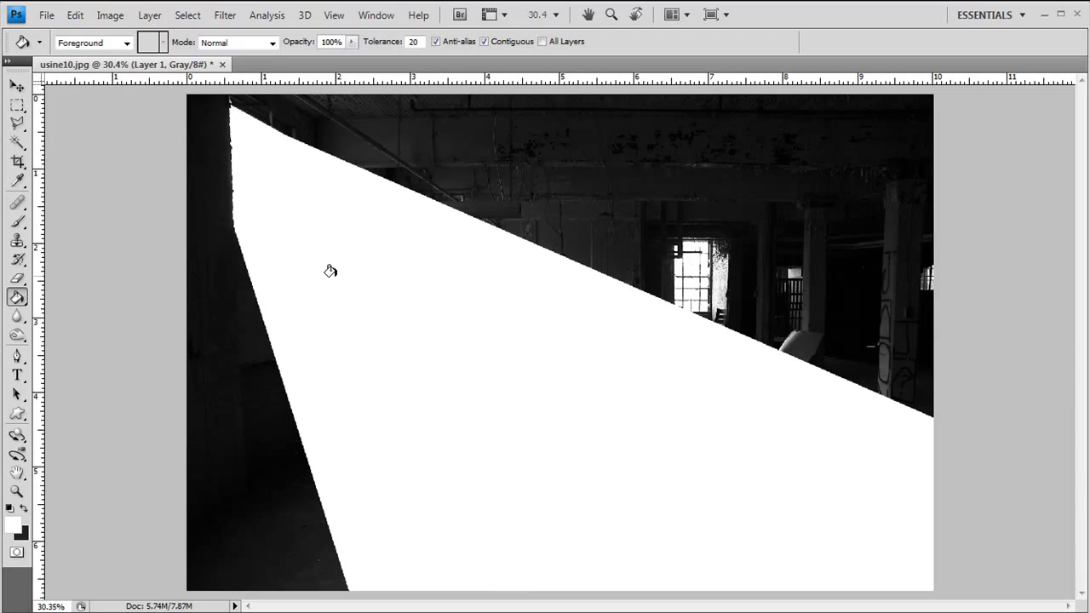
click(235, 19)
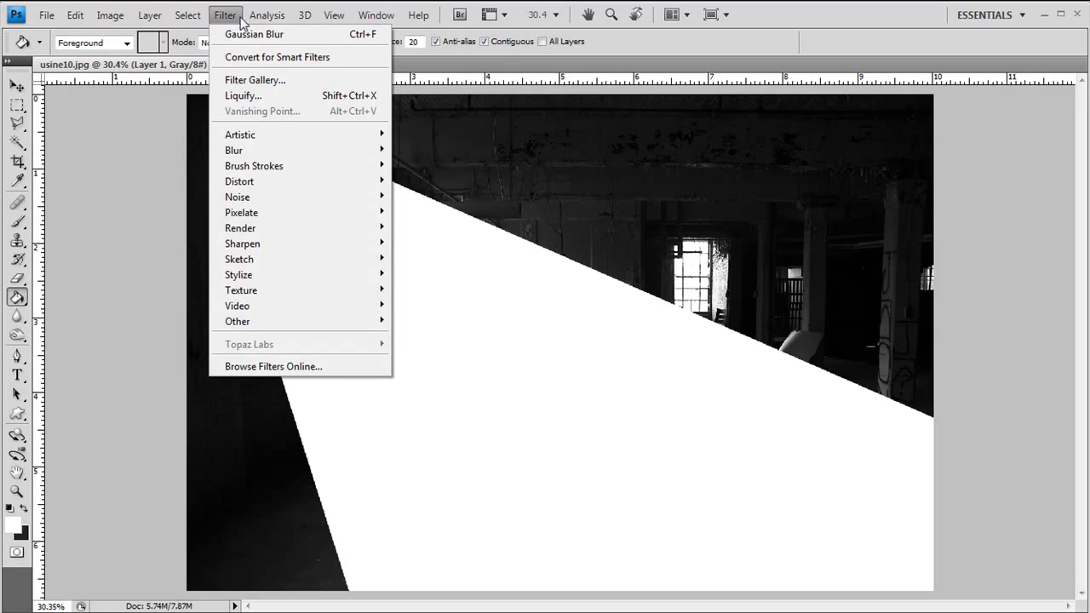
- Apply a Gaussian Blur to the white wedge, raising the radius above 14.8 pixels to soften its edges
click(830, 27)
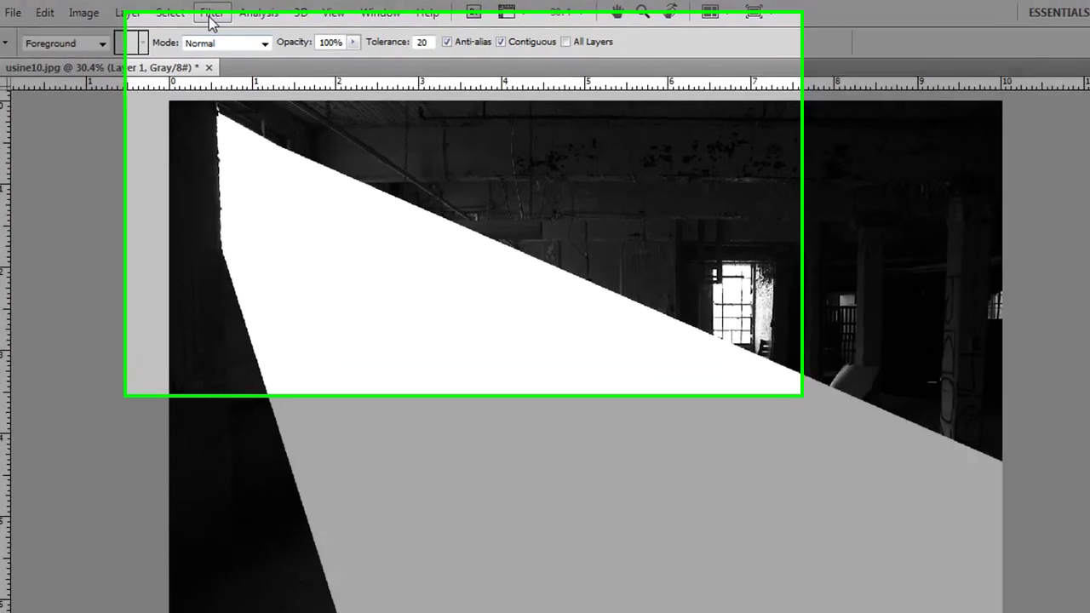
click(225, 15)
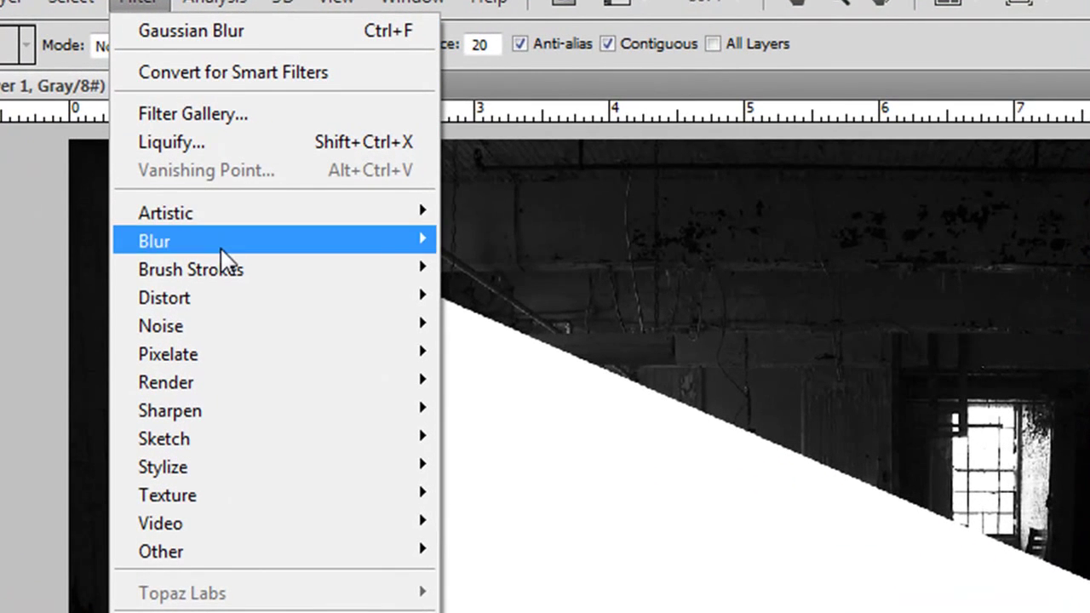
mouse_move(219, 253)
click(552, 352)
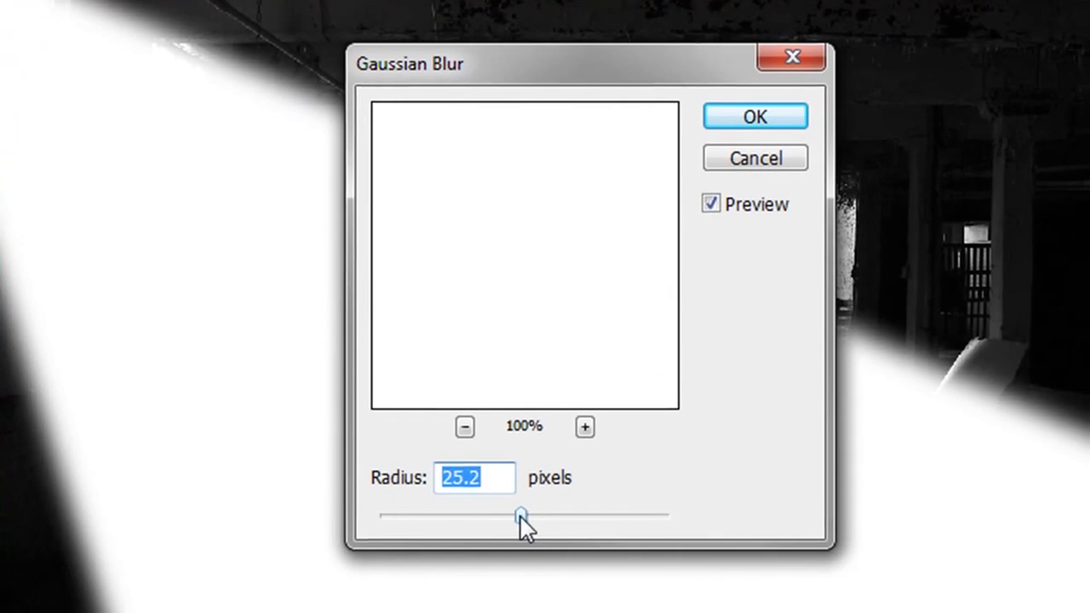
drag(714, 612, 699, 612)
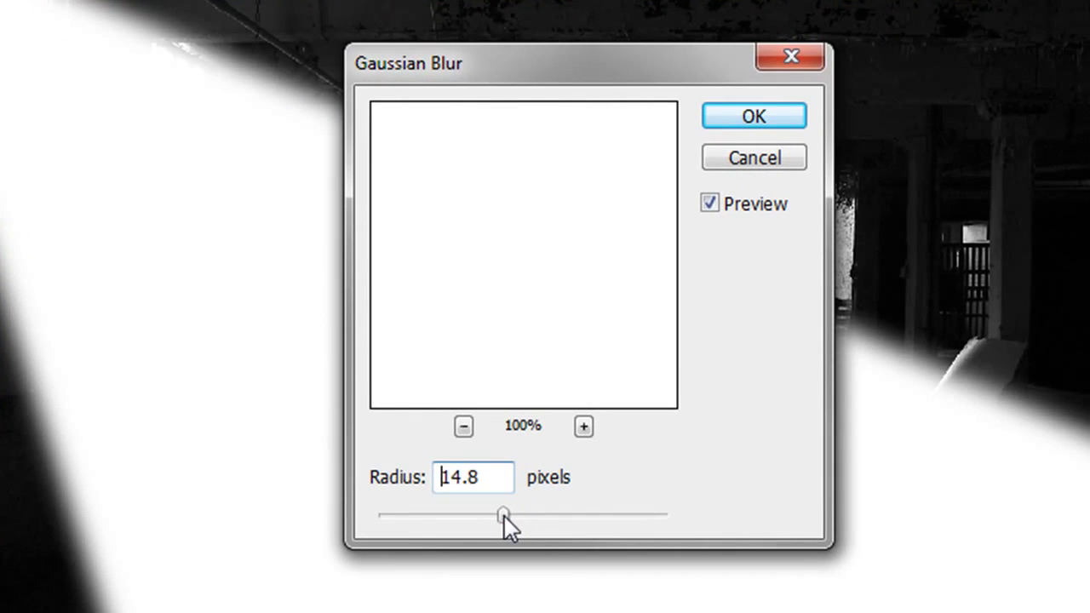
mouse_move(504, 516)
mouse_down()
mouse_move(538, 516)
mouse_move(520, 516)
mouse_up()
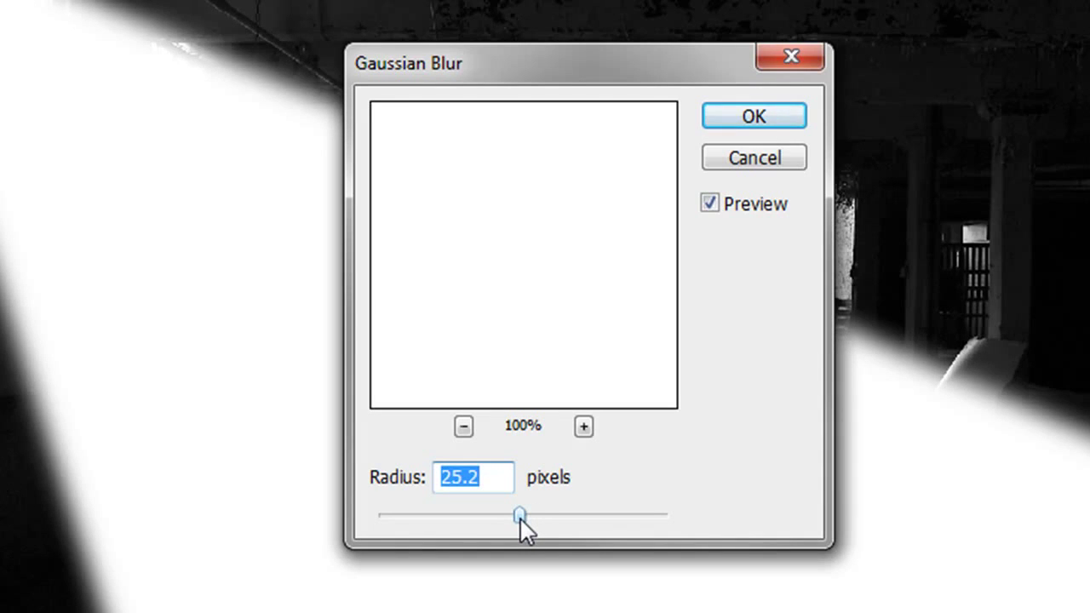
click(754, 116)
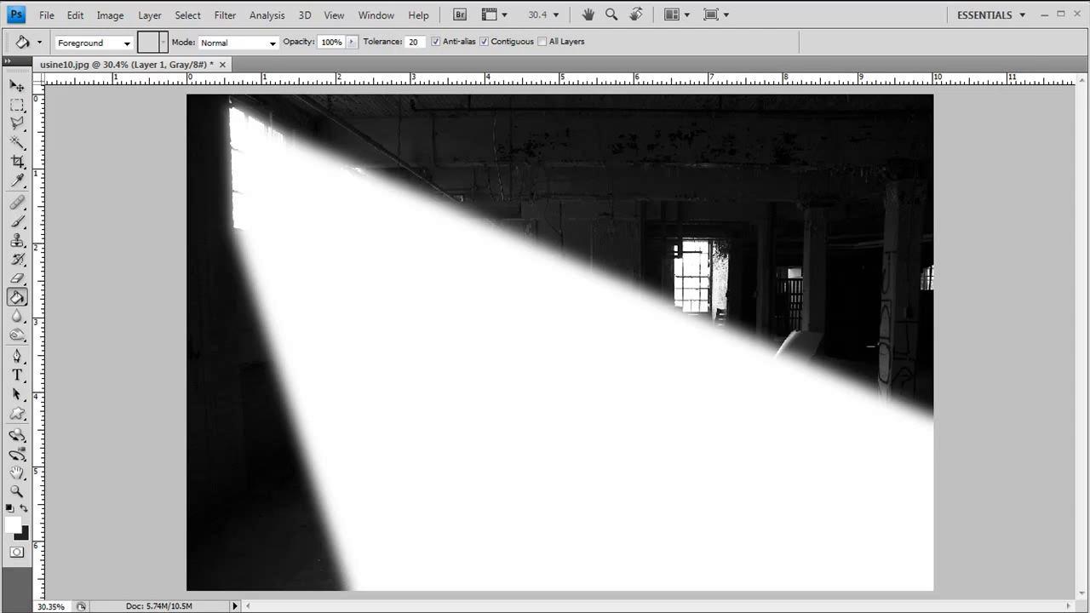
- Lower Layer 1's opacity to 25%, then collapse and close the Layers panel
key(F7)
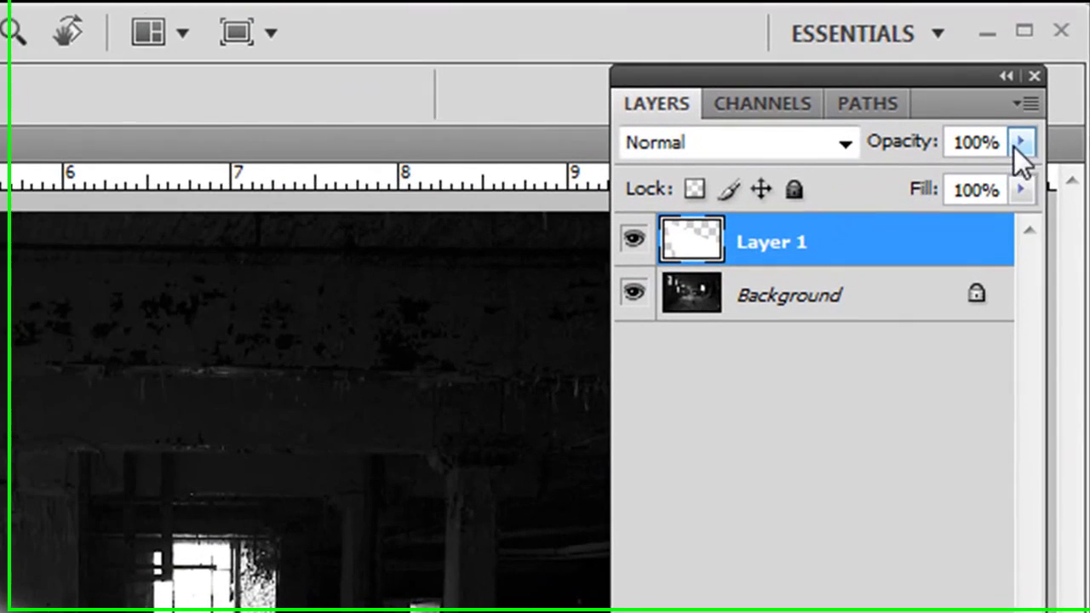
click(1059, 63)
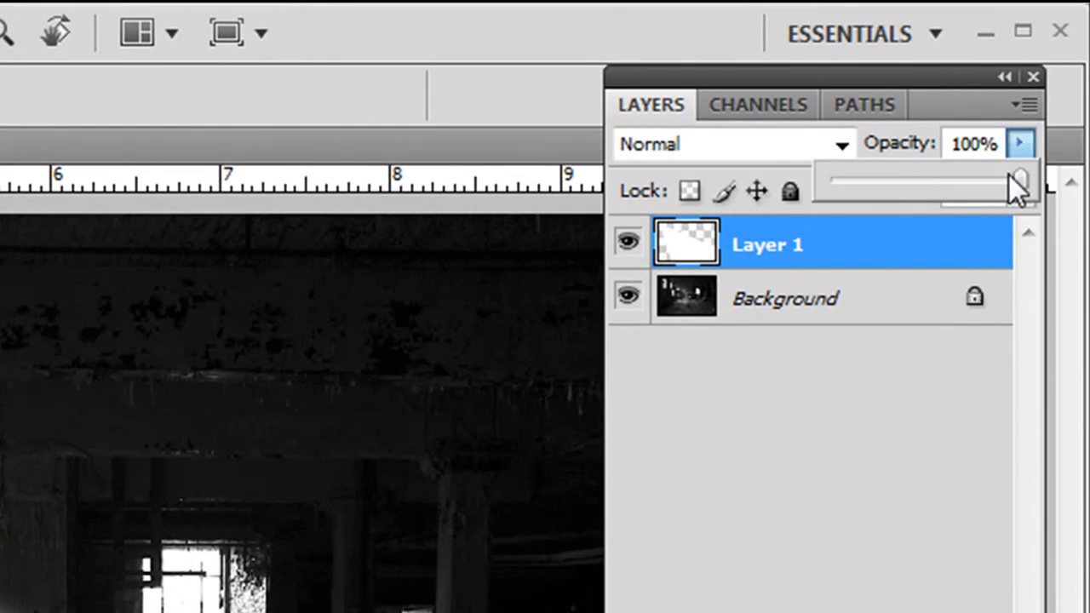
drag(1010, 176, 882, 208)
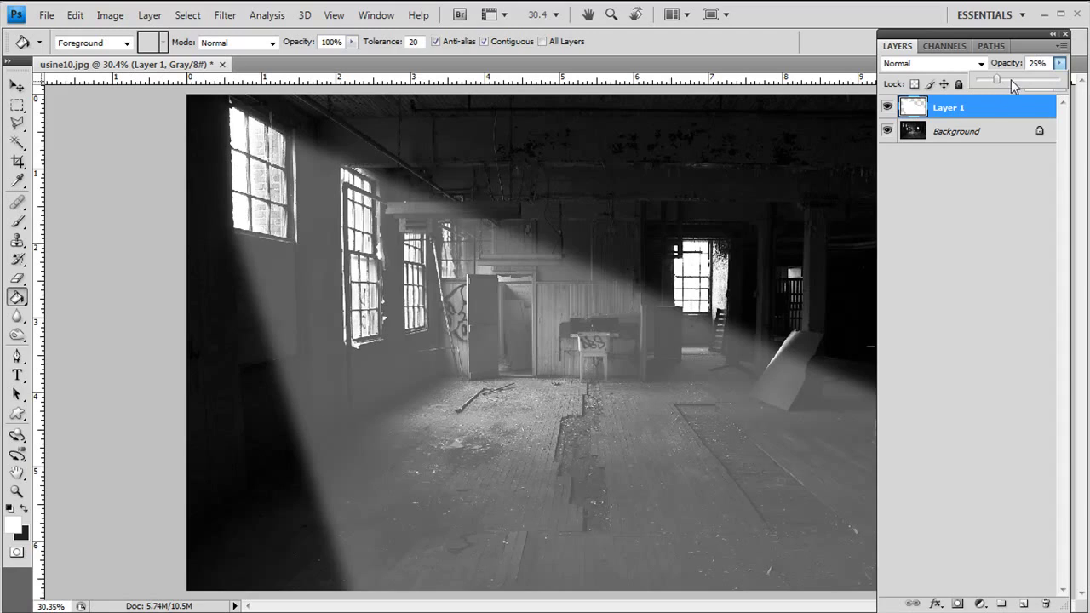
double_click(999, 34)
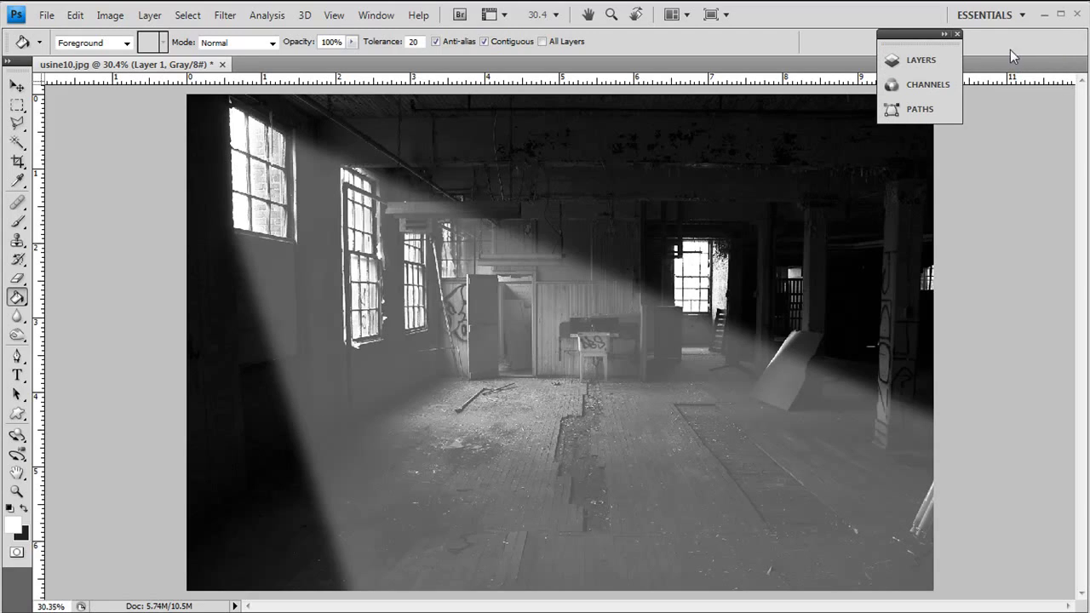
click(957, 34)
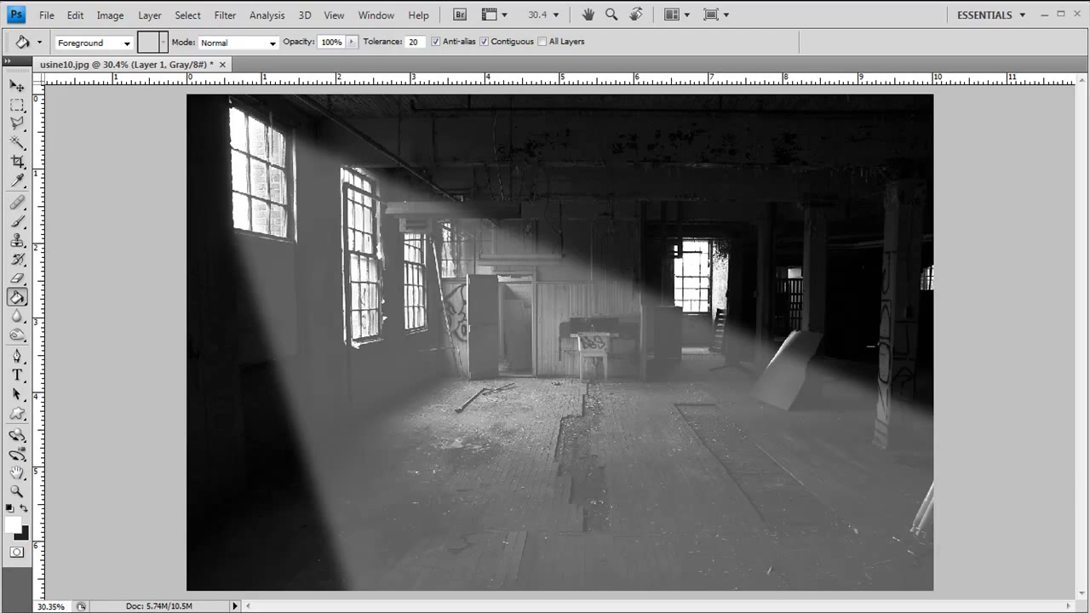
- Reopen the Layers panel and make Layer 1's white mask the editing target
key(F7)
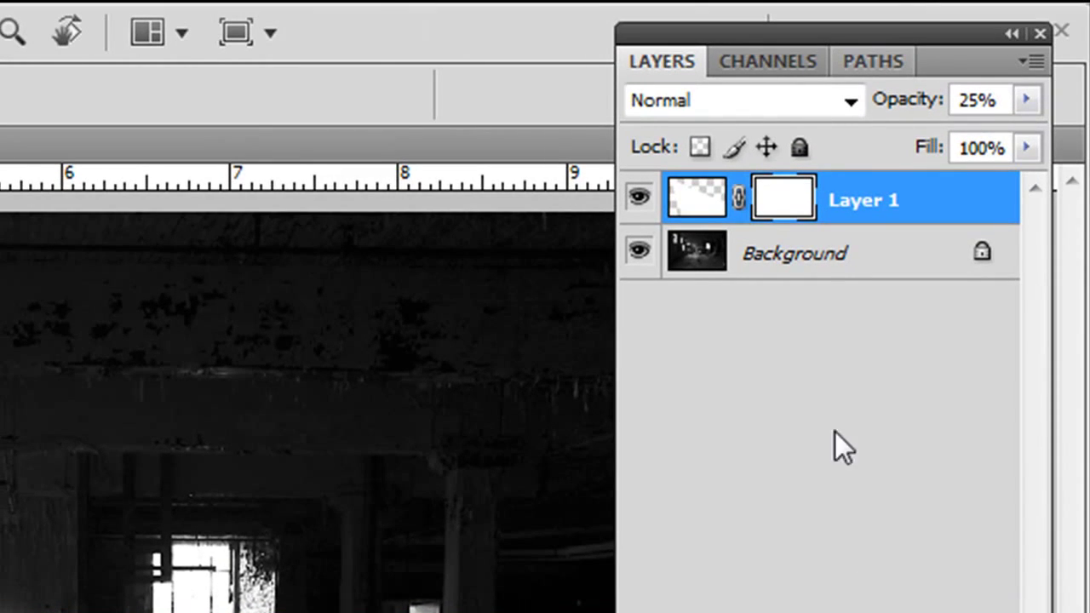
click(723, 195)
click(779, 195)
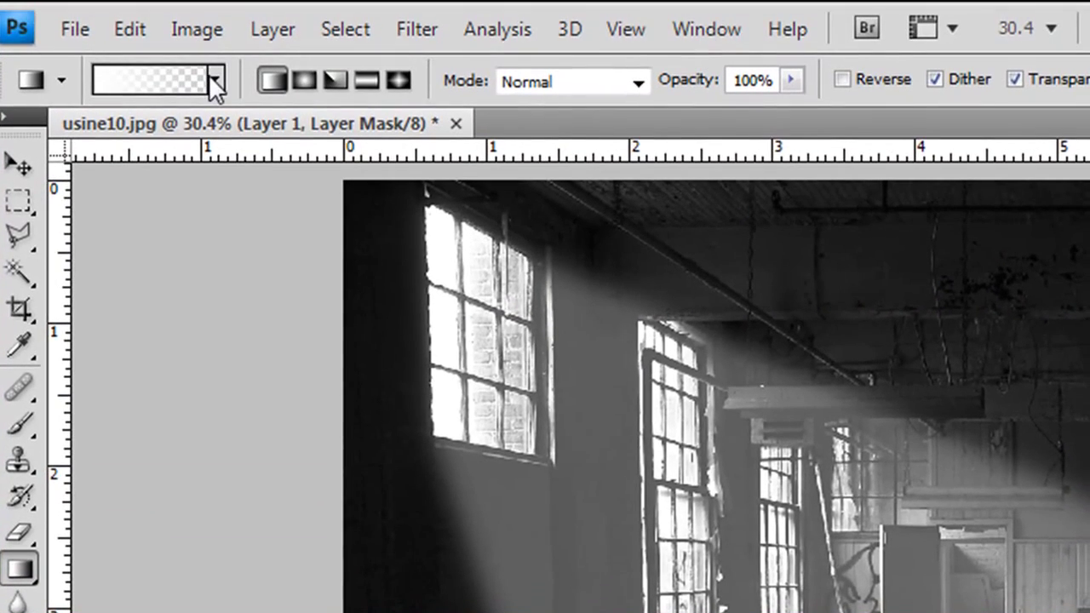
- Drag a Foreground to Transparent gradient on Layer 1's mask from the lower-right corner inward
click(216, 80)
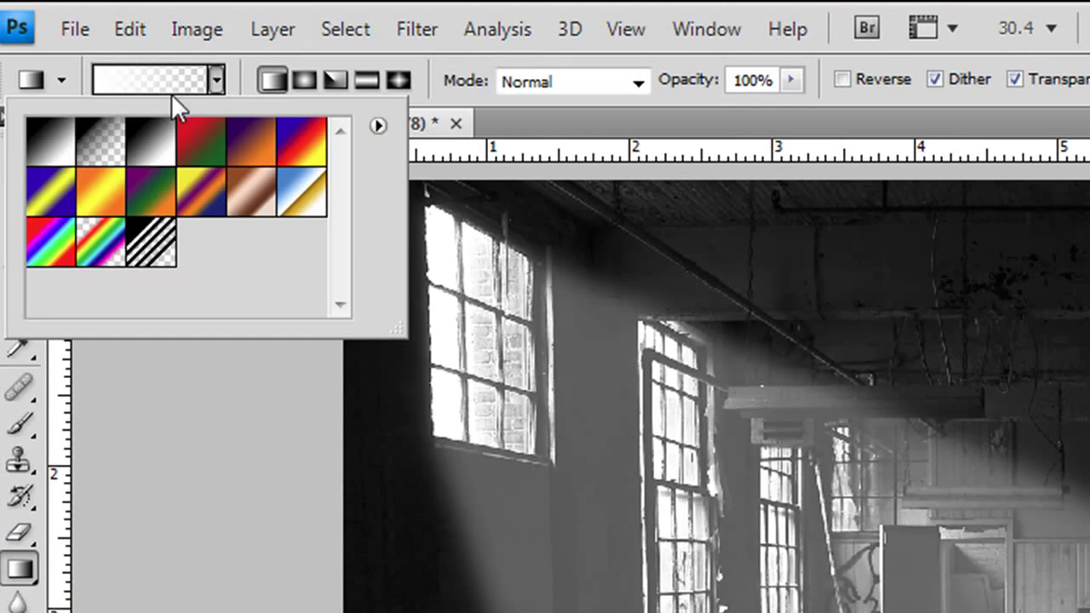
click(103, 149)
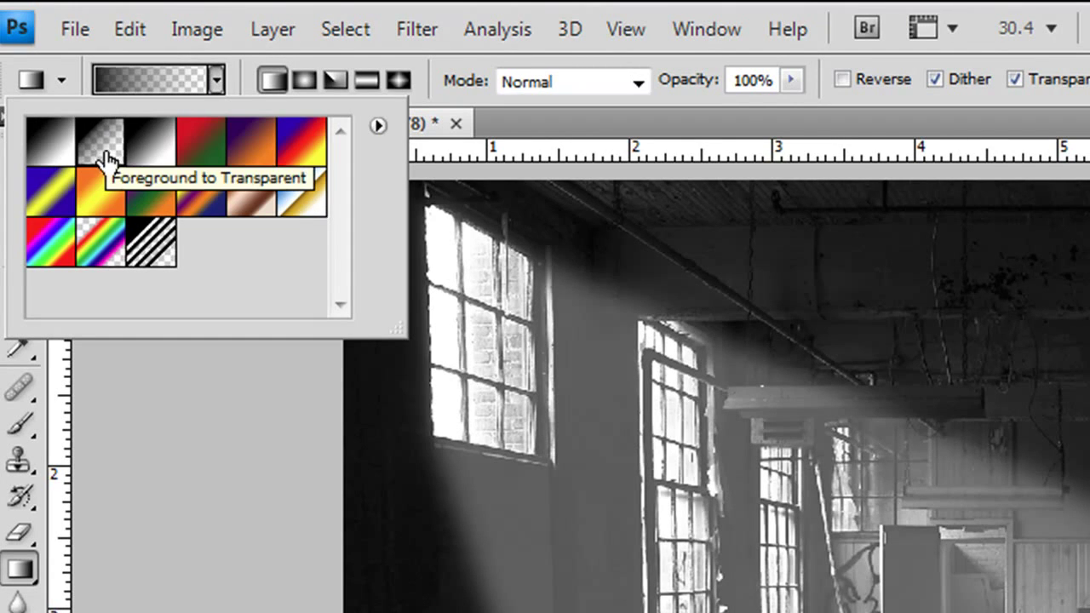
key(Return)
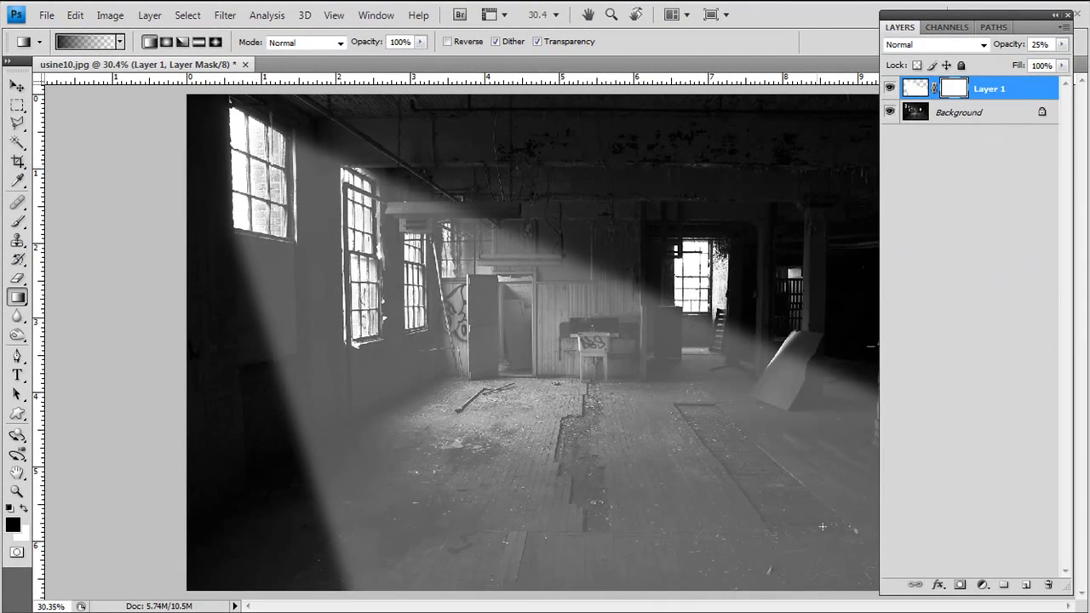
drag(977, 29, 993, 198)
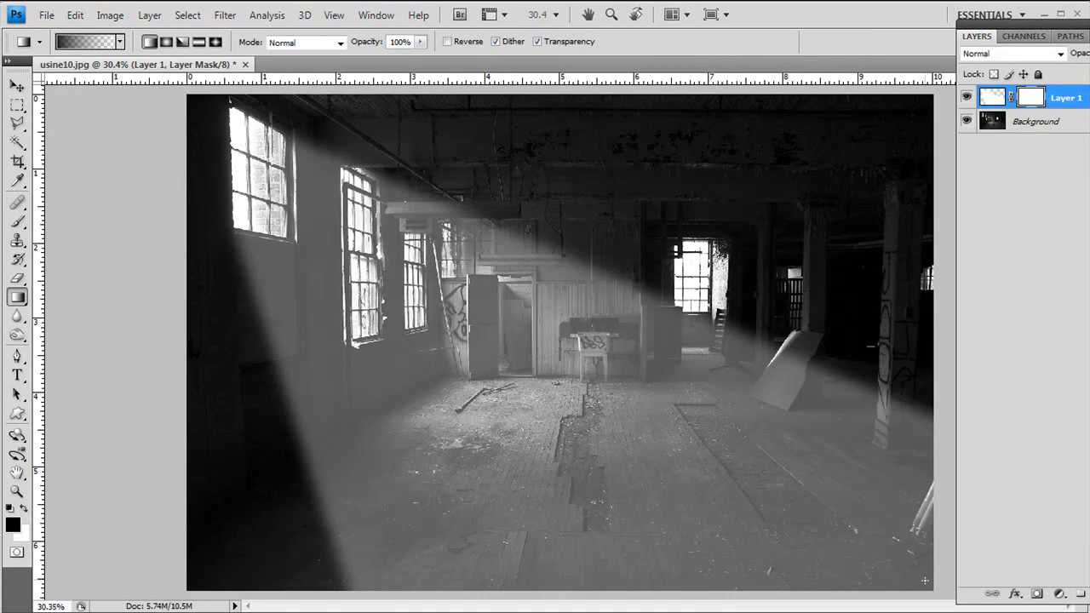
drag(923, 583, 505, 338)
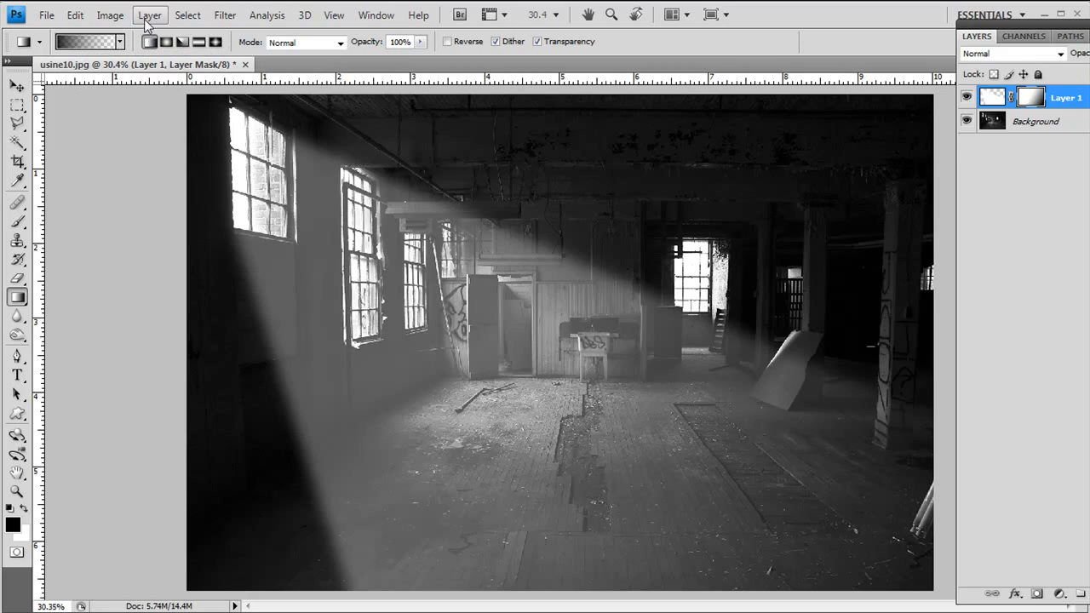
- Convert the document to RGB Color mode without flattening the layers
click(110, 15)
mouse_move(124, 39)
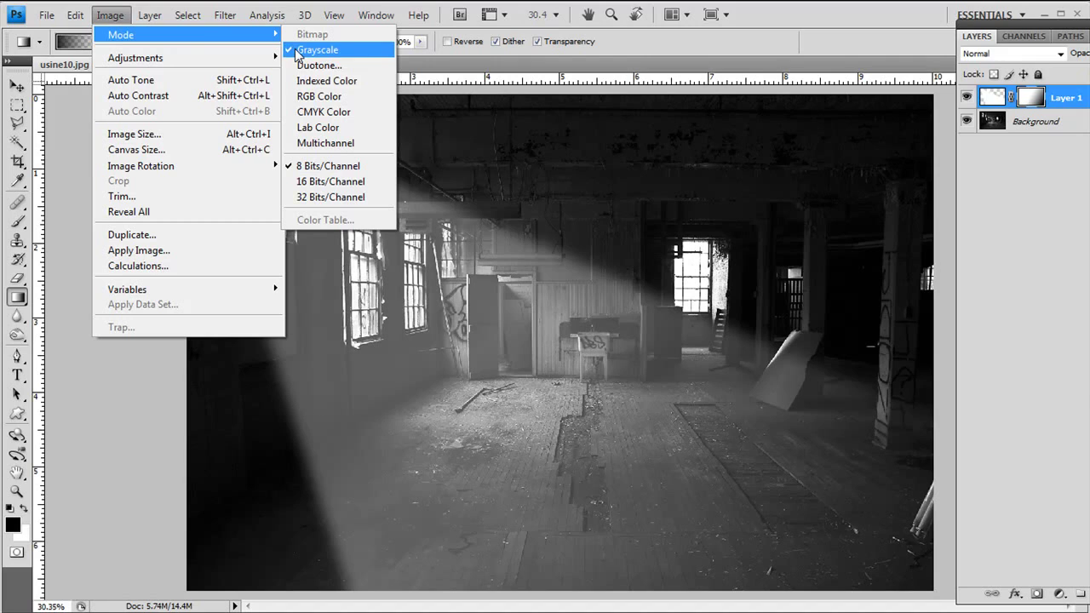
click(317, 96)
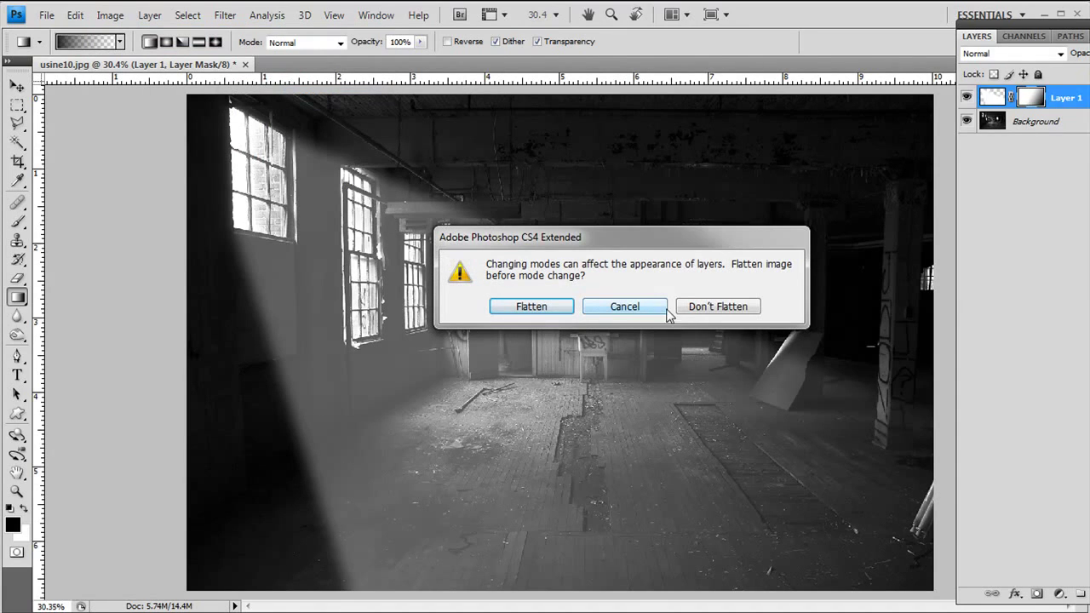
click(718, 309)
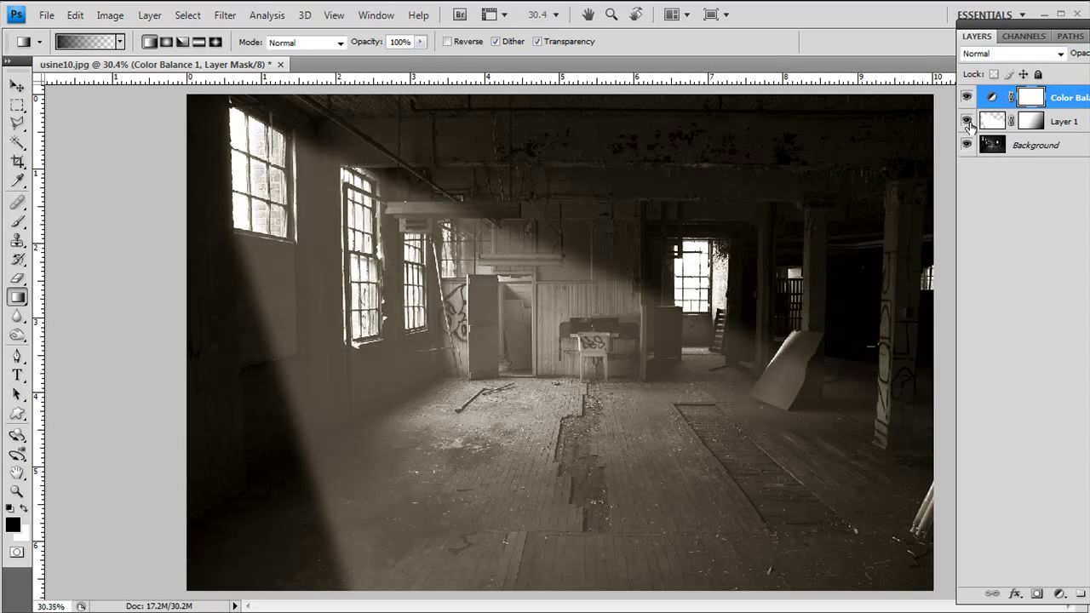
drag(968, 121, 969, 97)
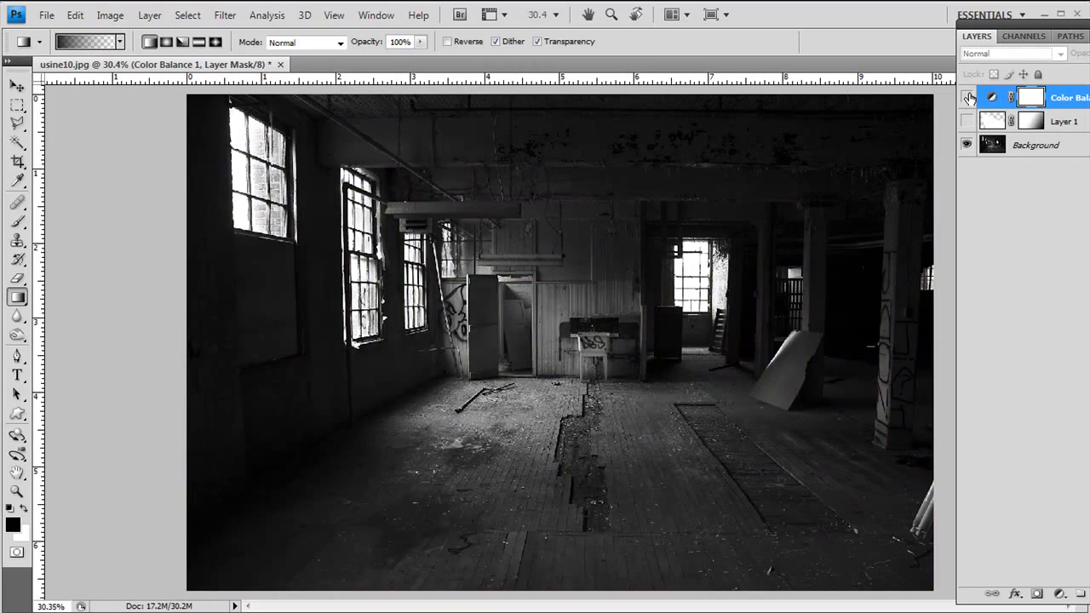
click(967, 122)
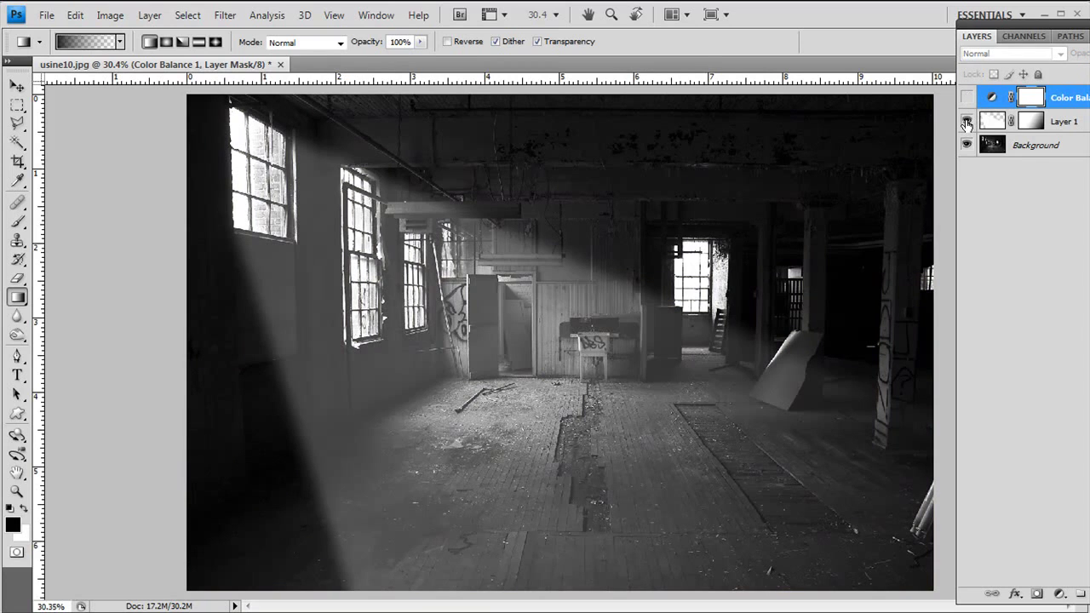
click(966, 97)
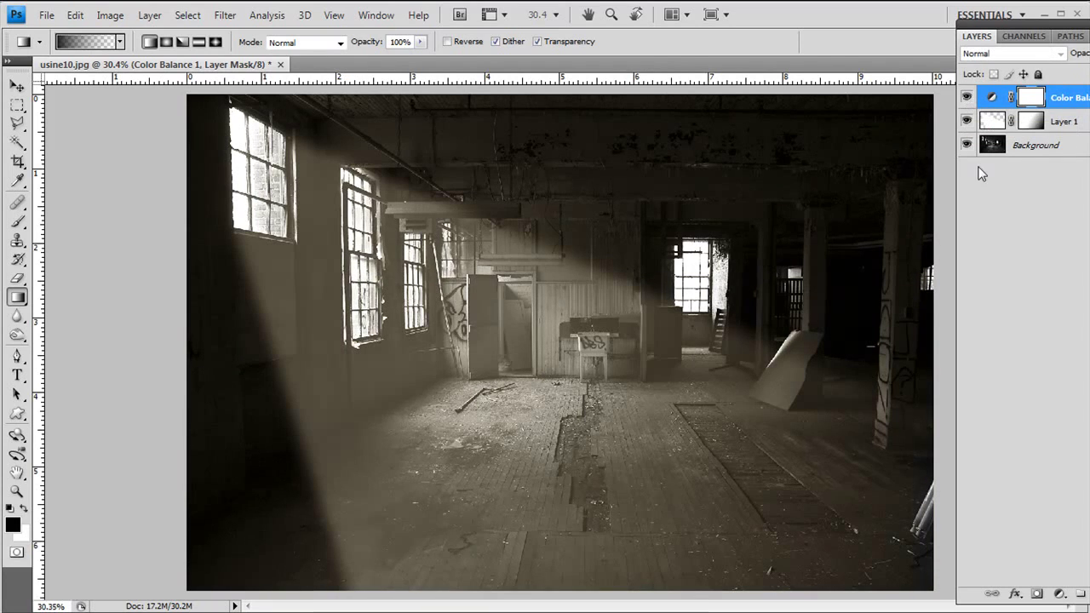